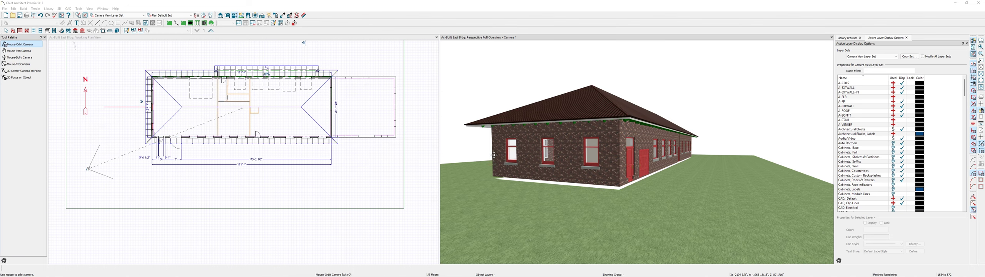
Zoom and orbit the 3D view until the three-window side wall and its eave corbels face the camera
scroll(537, 151, up, 5)
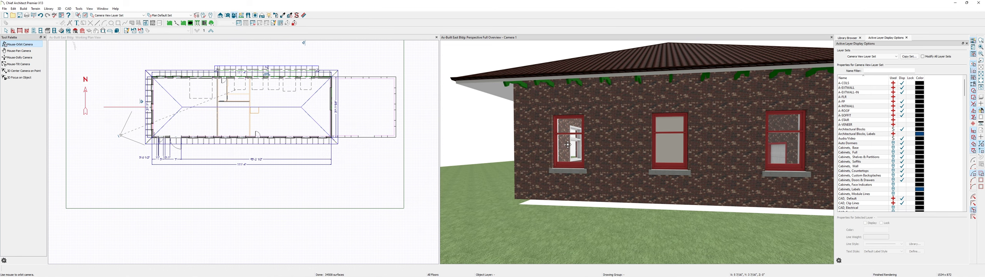
scroll(566, 131, up, 3)
scroll(567, 130, down, 5)
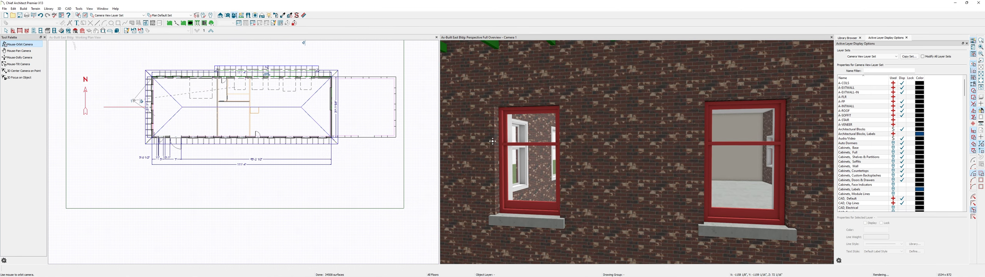
scroll(646, 170, up, 5)
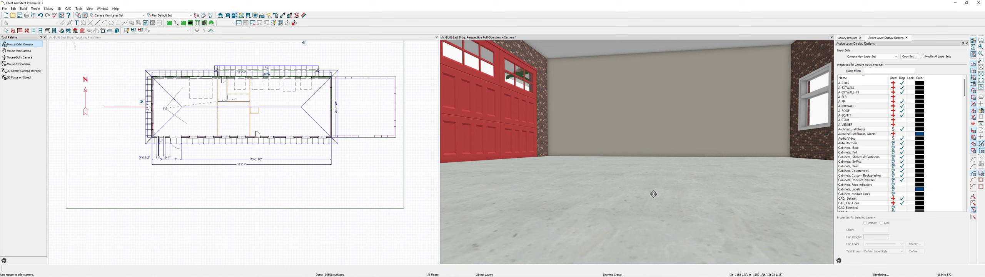
scroll(650, 190, down, 4)
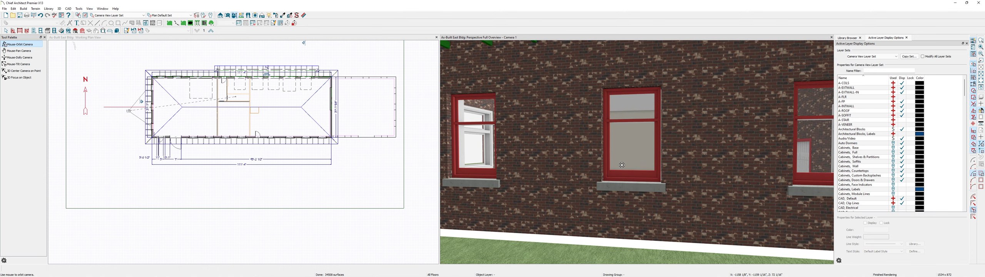
drag(656, 169, 570, 120)
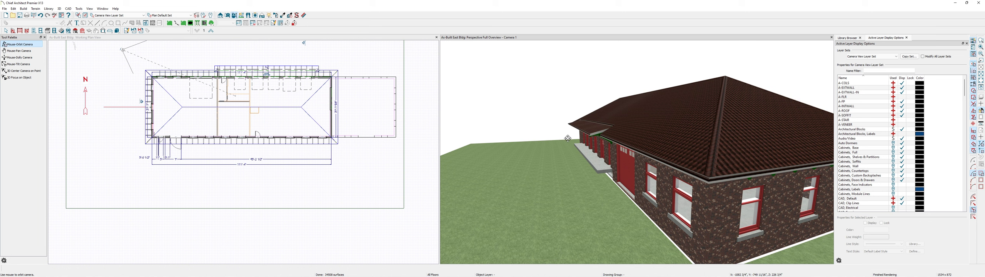
drag(650, 135, 625, 130)
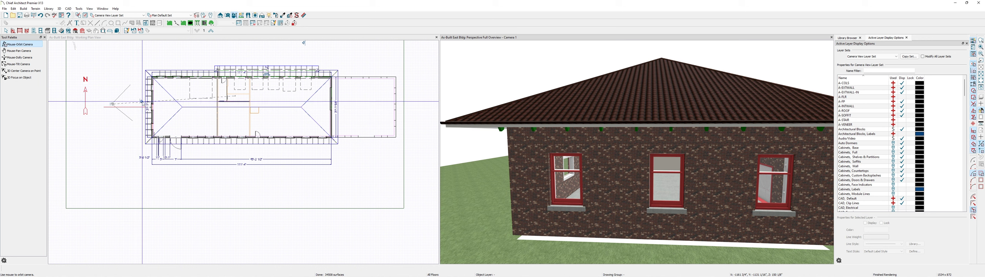
Create the Cross Section 1 elevation and zoom in on the three-window wall
click(142, 103)
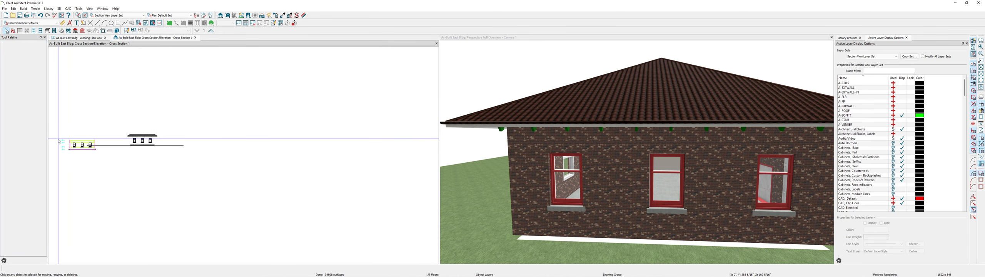
scroll(59, 141, up, 3)
scroll(59, 141, up, 3)
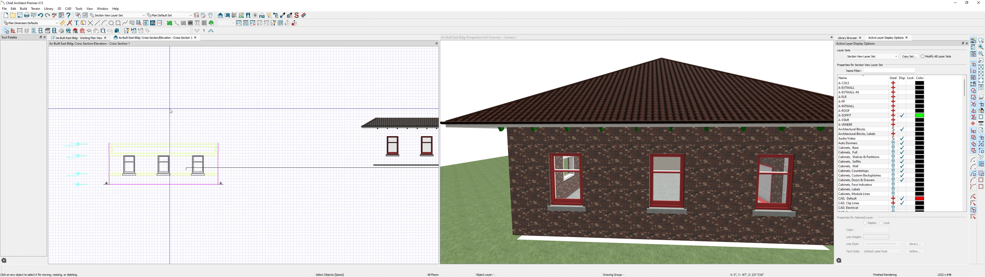
scroll(125, 184, up, 3)
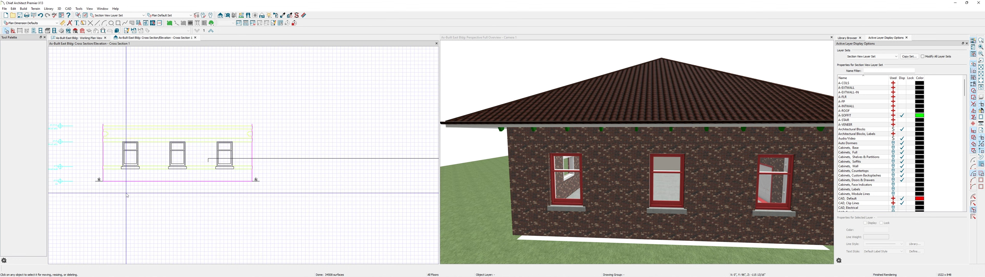
scroll(126, 184, up, 3)
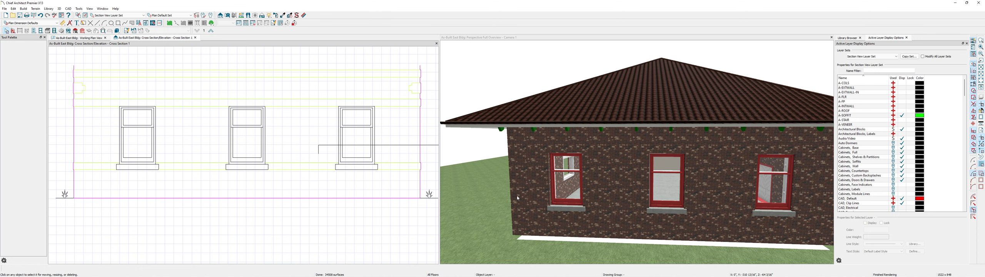
Orbit the 3D camera low beneath the soffit corner to view the green corbels
click(598, 188)
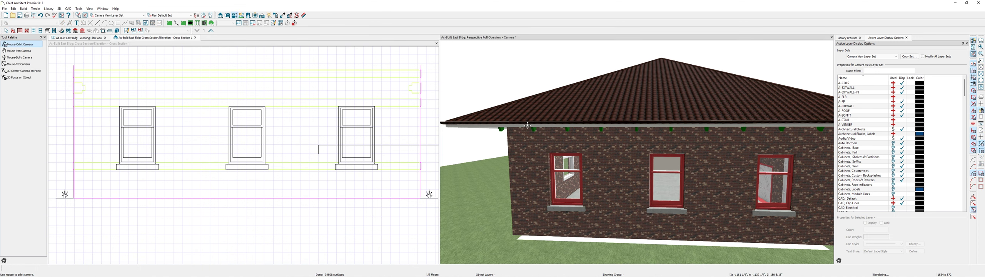
drag(598, 188, 654, 151)
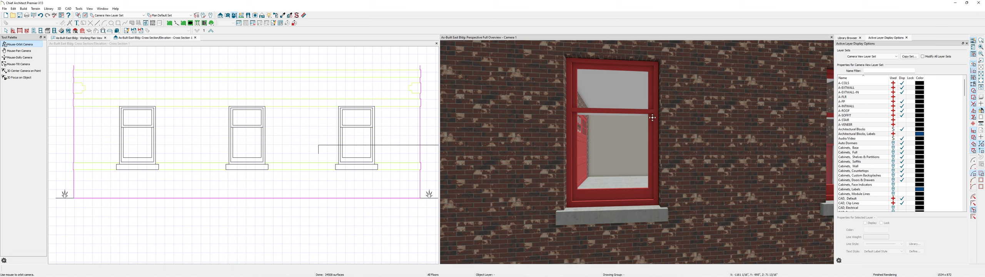
scroll(498, 191, down, 5)
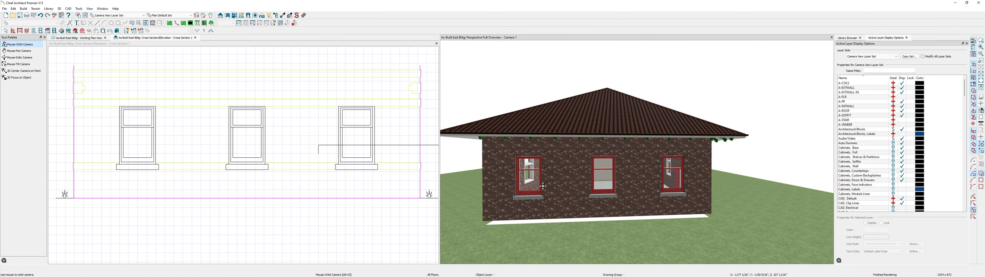
drag(614, 160, 618, 137)
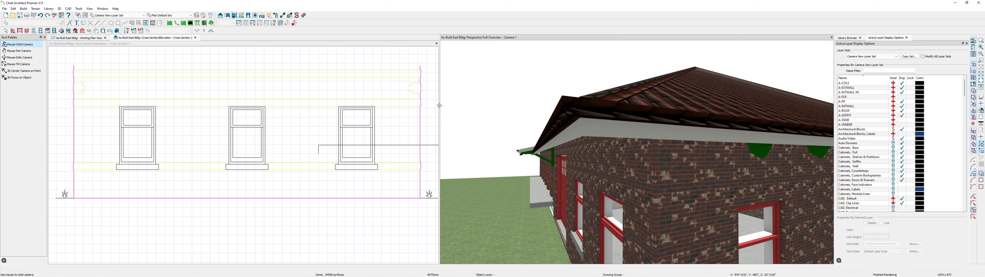
Return to the working floor plan, zoom in and select a corbel block at the lower-left eave
click(92, 38)
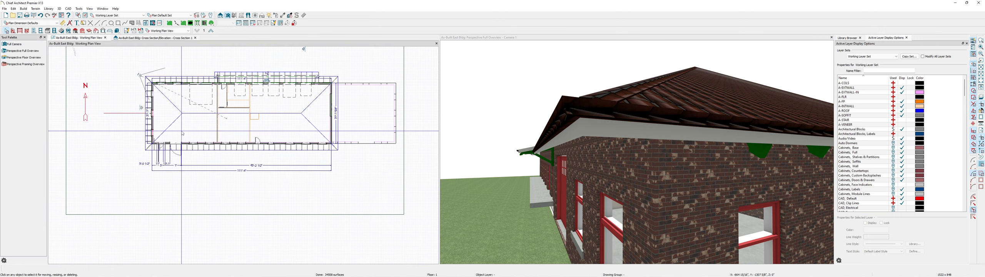
scroll(158, 141, up, 5)
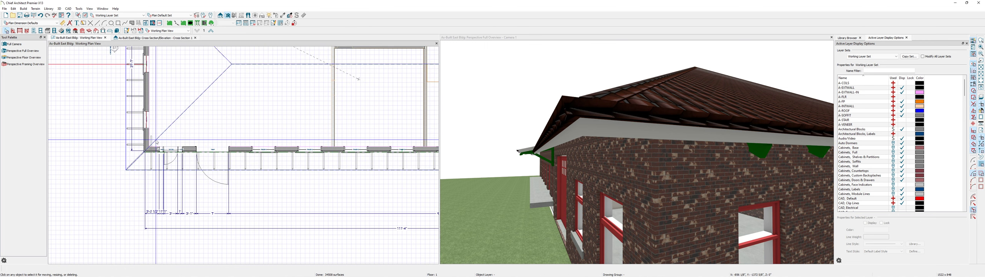
scroll(157, 142, up, 2)
click(152, 173)
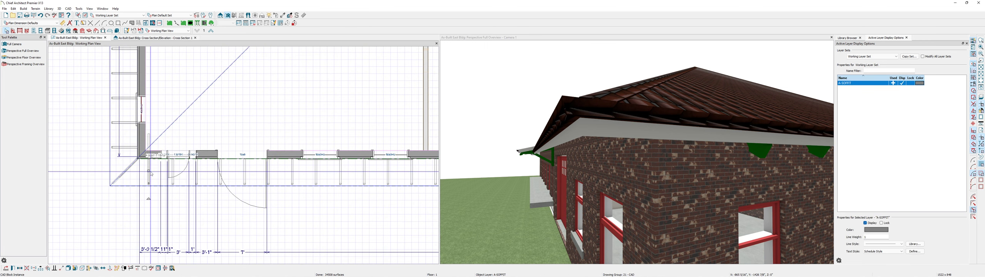
click(20, 268)
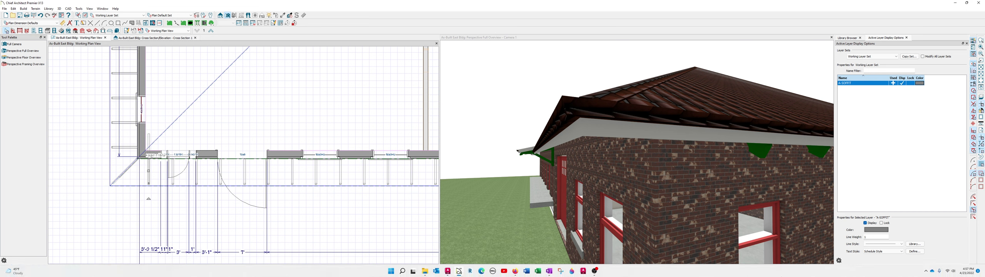
click(927, 275)
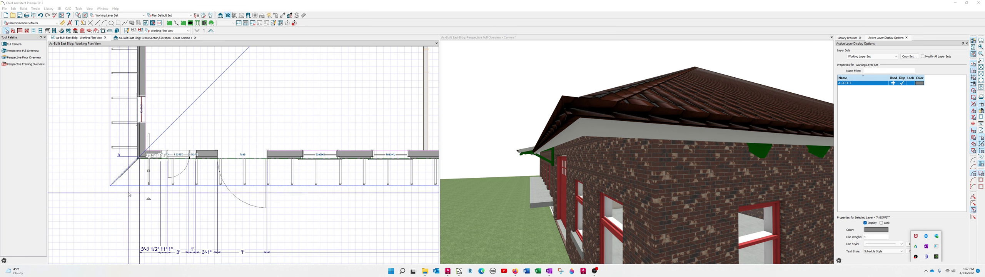
click(133, 175)
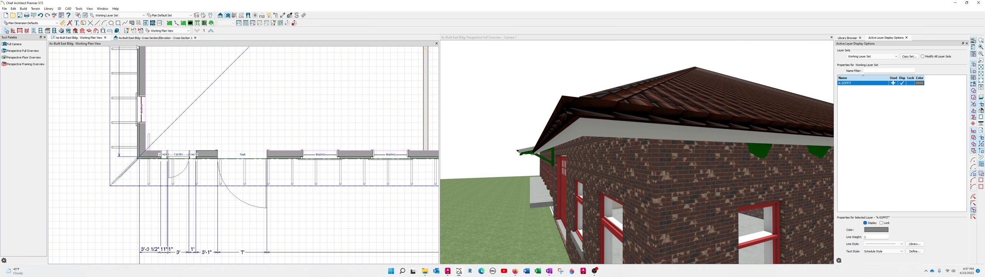
Reselect the corbel's polyline solid beside the wall, zoom out and pick the post in the plan
click(152, 174)
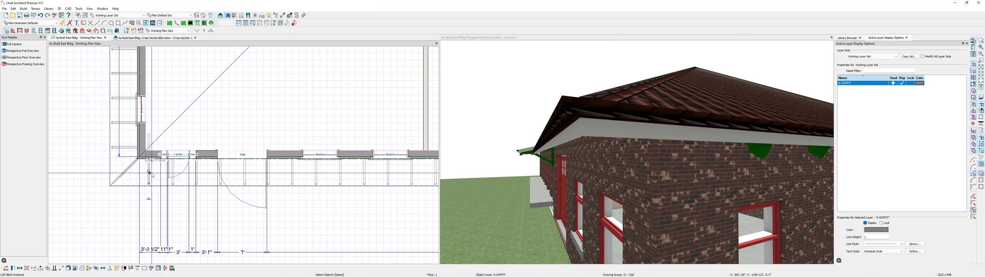
click(152, 175)
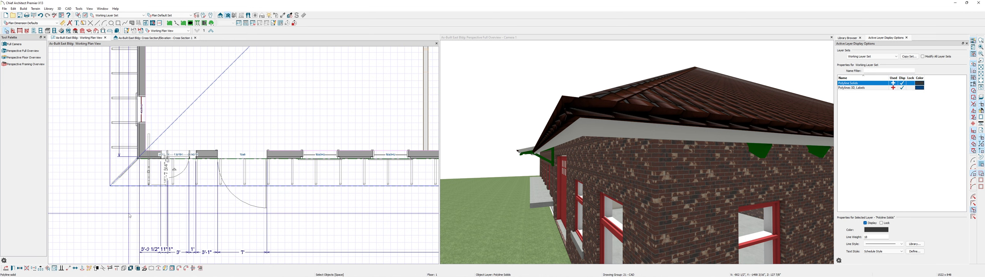
scroll(130, 215, down, 5)
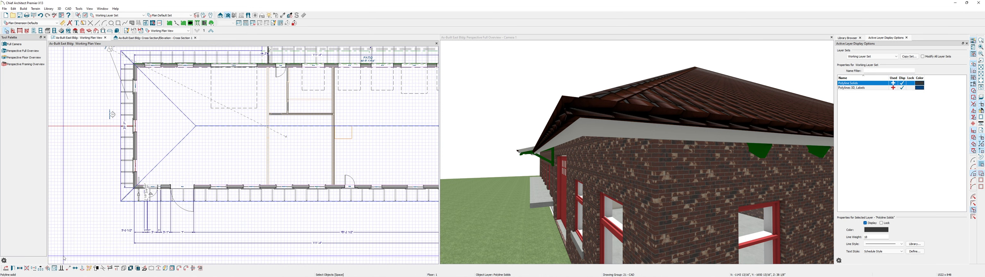
key(Escape)
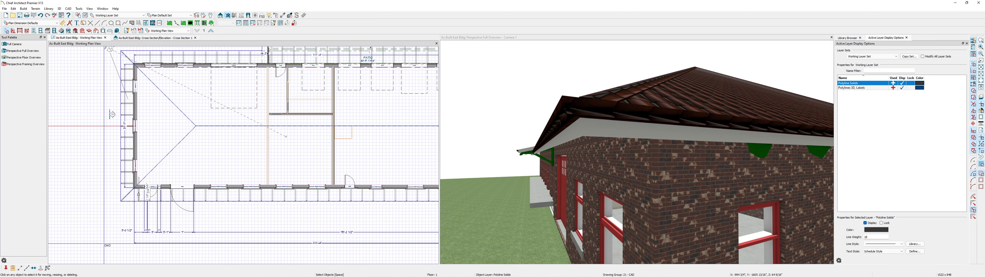
scroll(104, 243, down, 2)
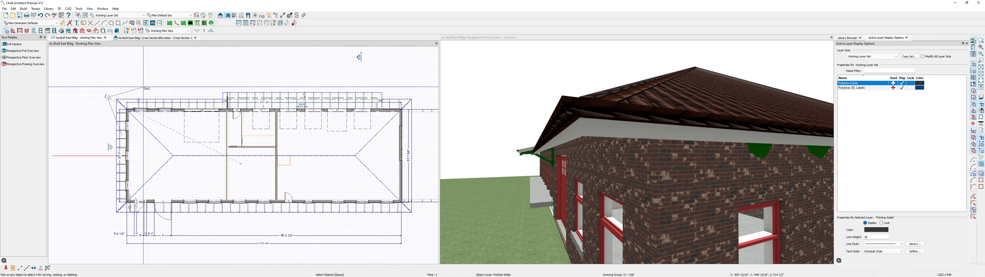
click(164, 71)
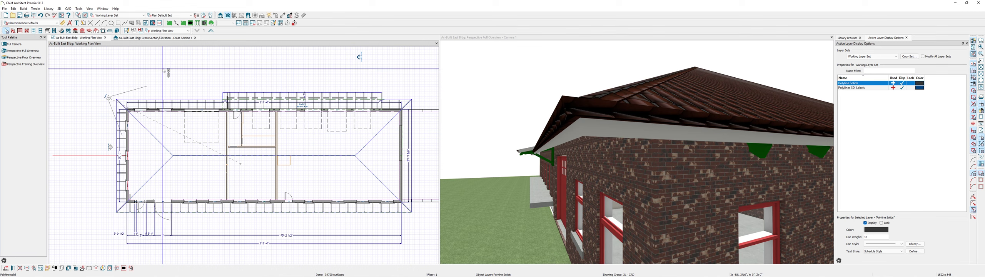
scroll(164, 71, up, 5)
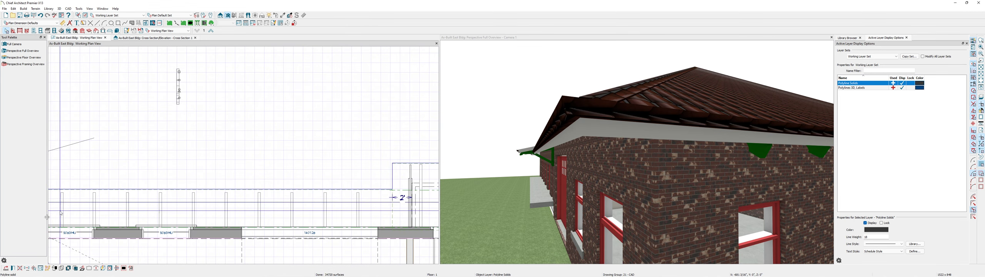
Rotate the selected corbel post 180° with Transform/Replicate Object
click(27, 269)
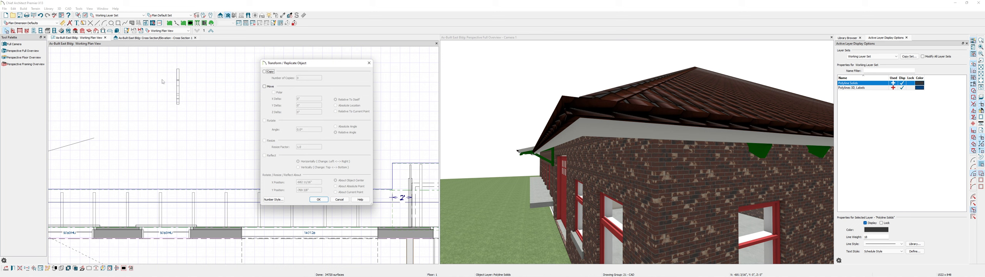
click(340, 200)
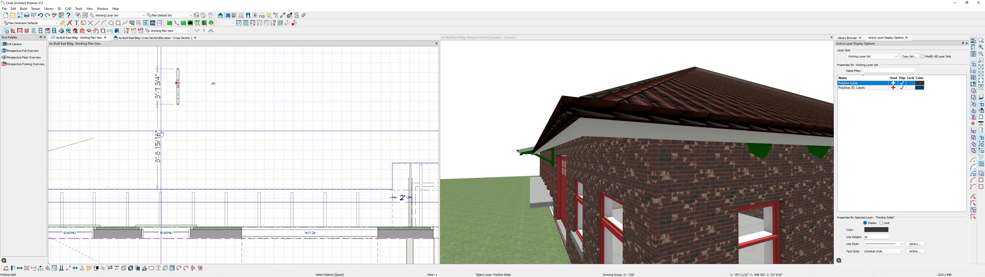
click(34, 269)
click(265, 121)
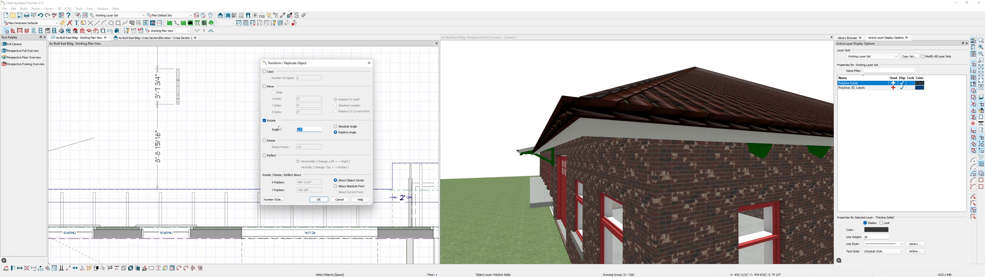
key(Return)
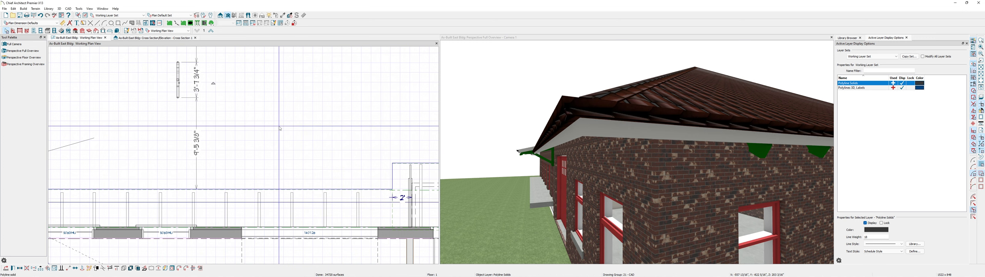
Snap the rotated post's corner down onto the wall line
scroll(280, 129, down, 2)
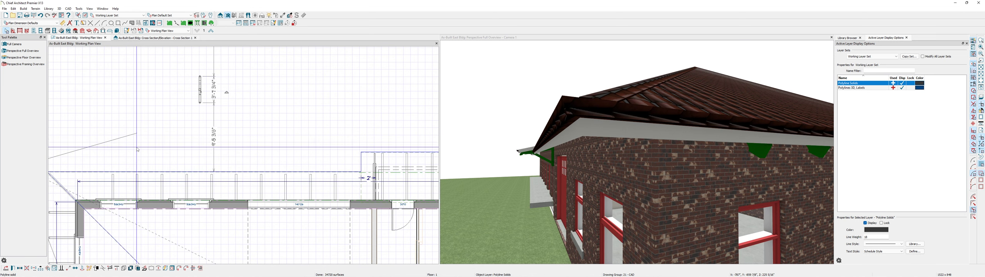
click(68, 268)
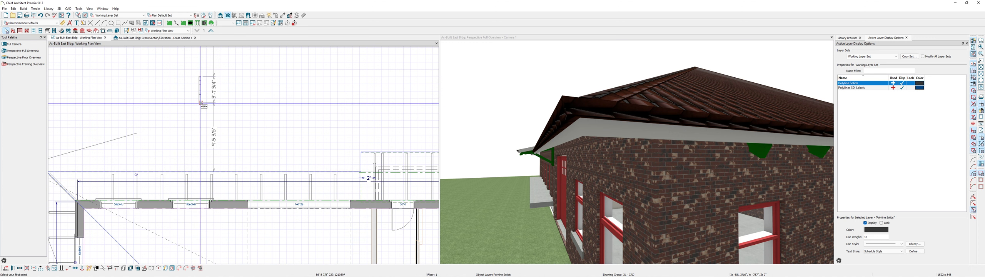
click(201, 103)
scroll(115, 196, up, 2)
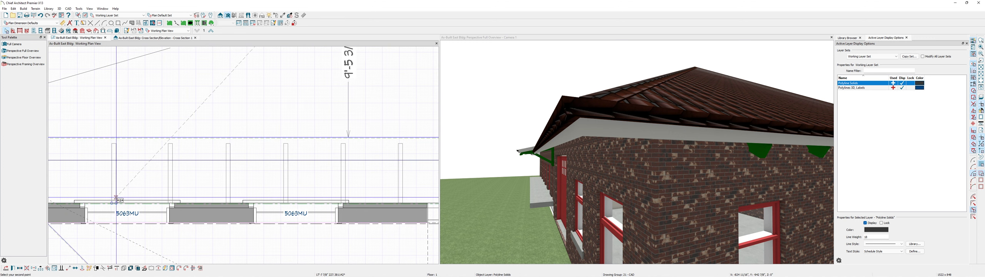
click(117, 203)
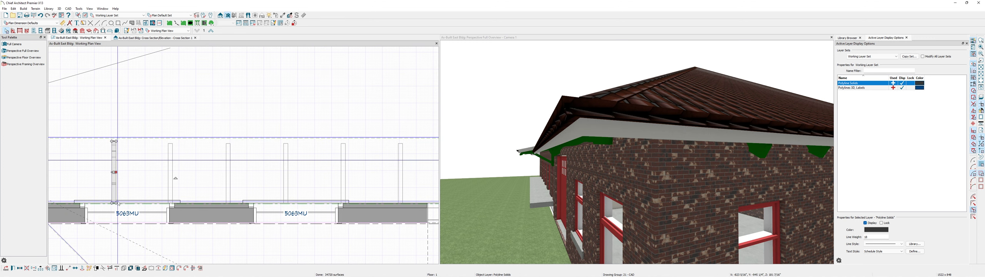
Slide the post along the wall to the edge of the 5063MU window
scroll(109, 203, up, 2)
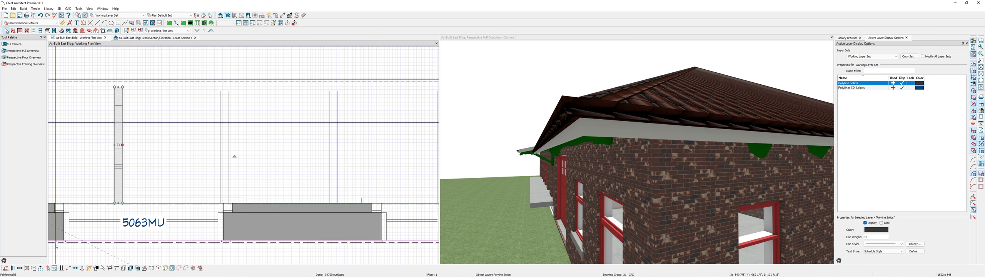
click(68, 268)
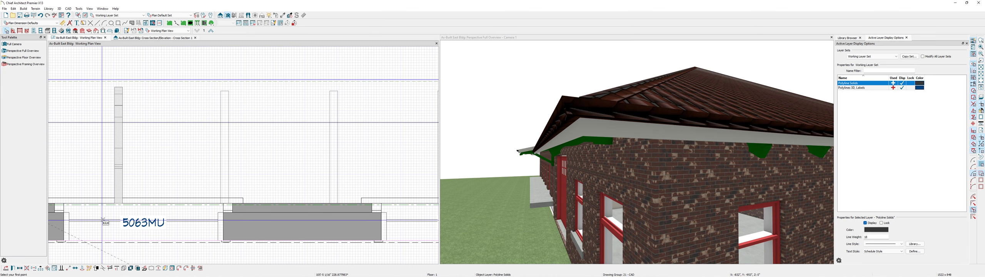
click(122, 203)
click(221, 199)
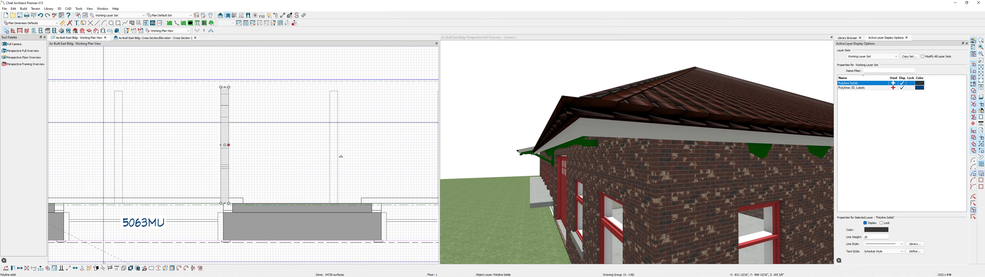
Move the corbel post along the wall to the next window's edge
key(Escape)
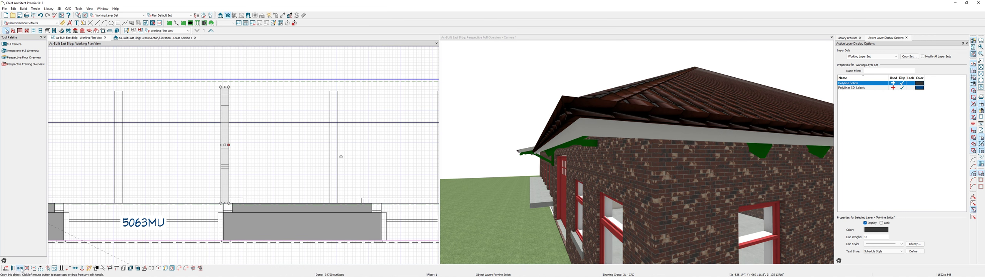
click(20, 268)
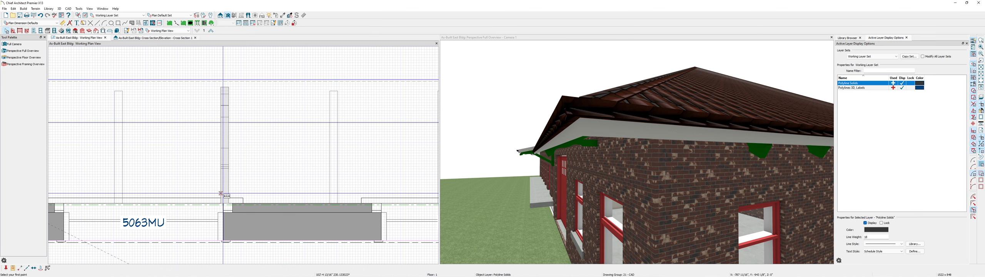
click(228, 203)
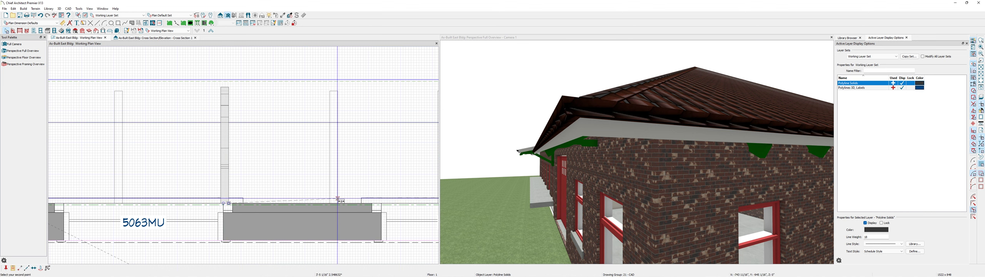
click(337, 203)
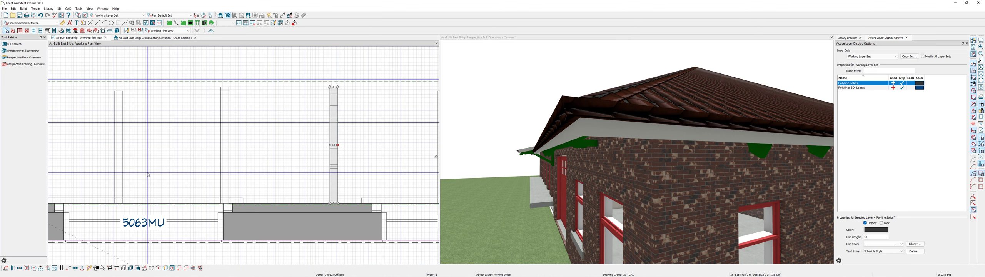
scroll(147, 175, down, 4)
scroll(148, 175, down, 1)
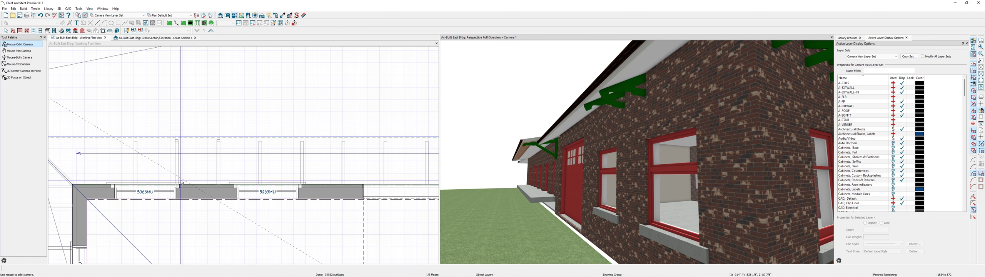
Copy the corbel post to a new position further left along the eave wall
click(177, 174)
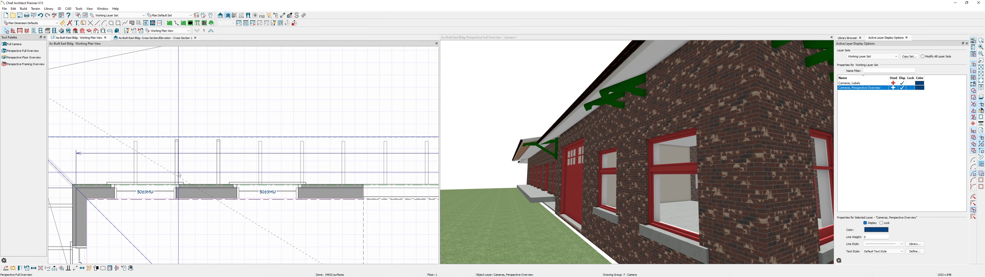
click(177, 172)
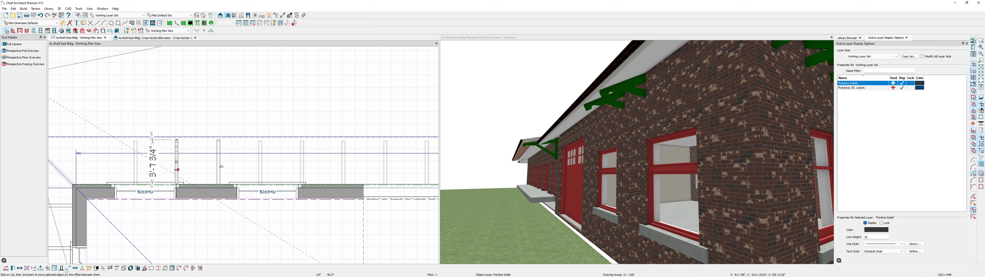
click(20, 268)
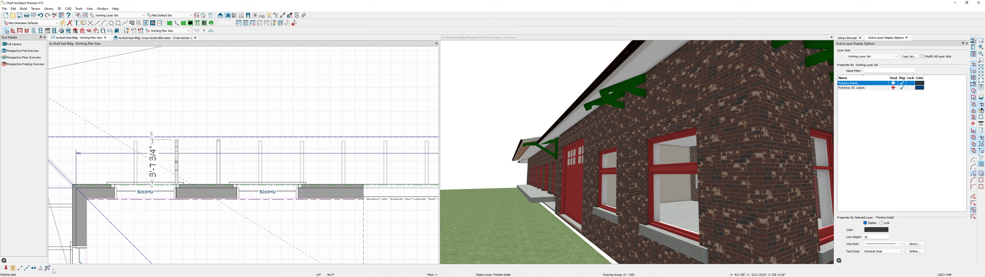
click(20, 269)
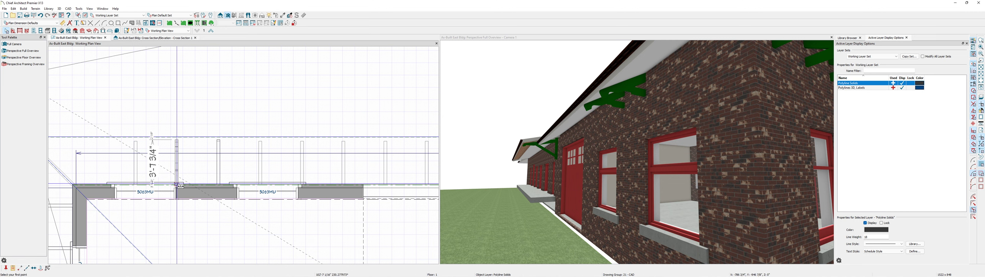
click(178, 184)
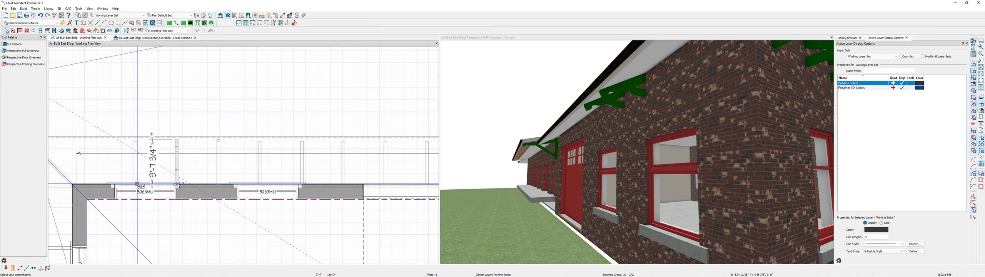
click(138, 185)
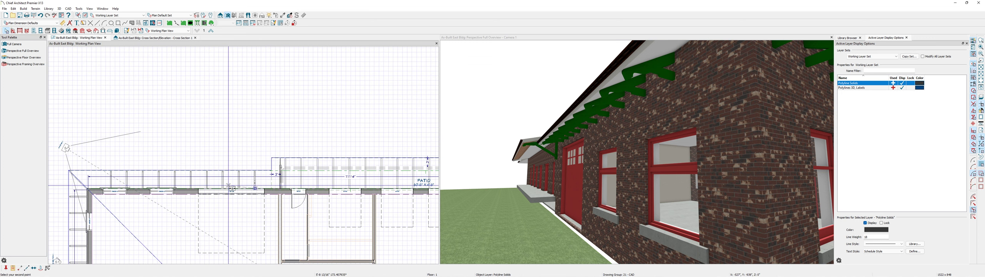
scroll(231, 189, down, 5)
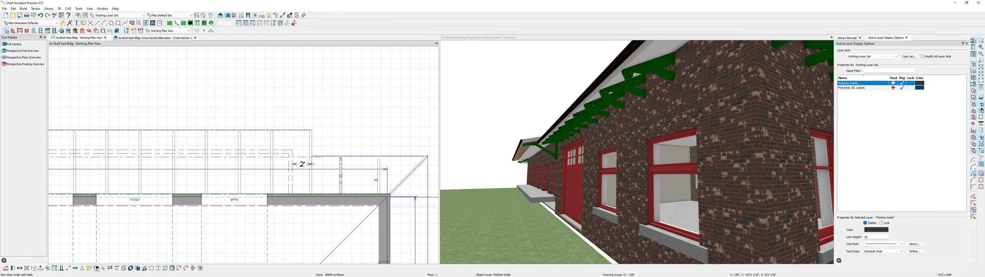
Zoom out and start moving the end corbel post from its base toward the building's corner
click(68, 269)
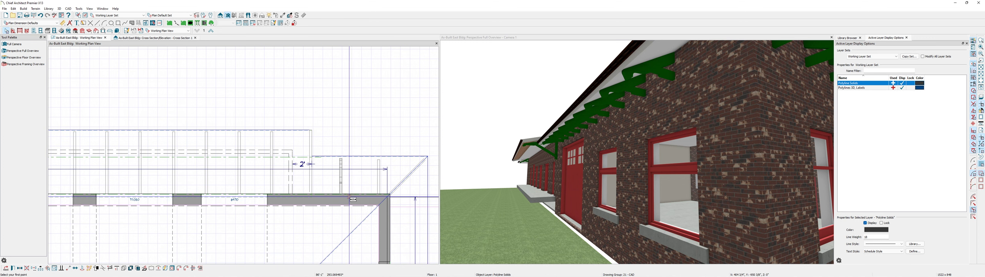
click(340, 193)
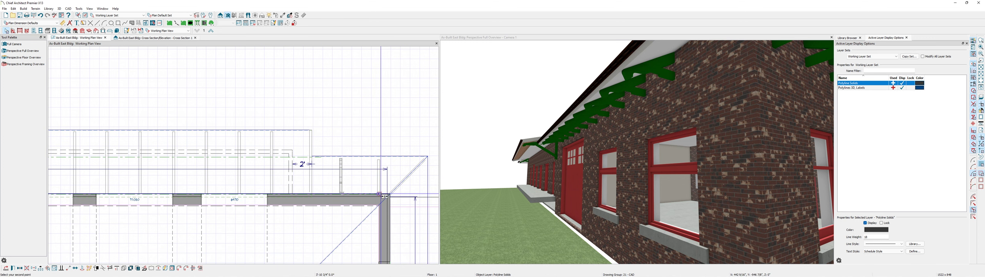